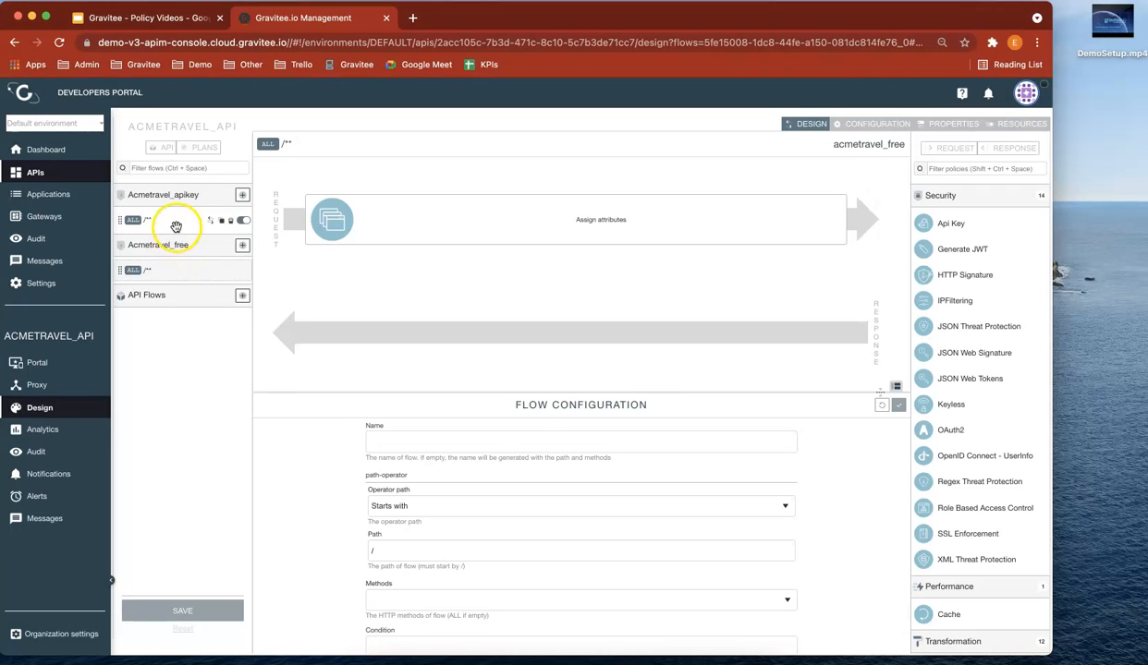
Select the Acmetravel_apikey flow, and in Postman send the Gravitee - GET ACME Vacations and Gravitee - GET ACME Vacations Free requests
left_click(170, 222)
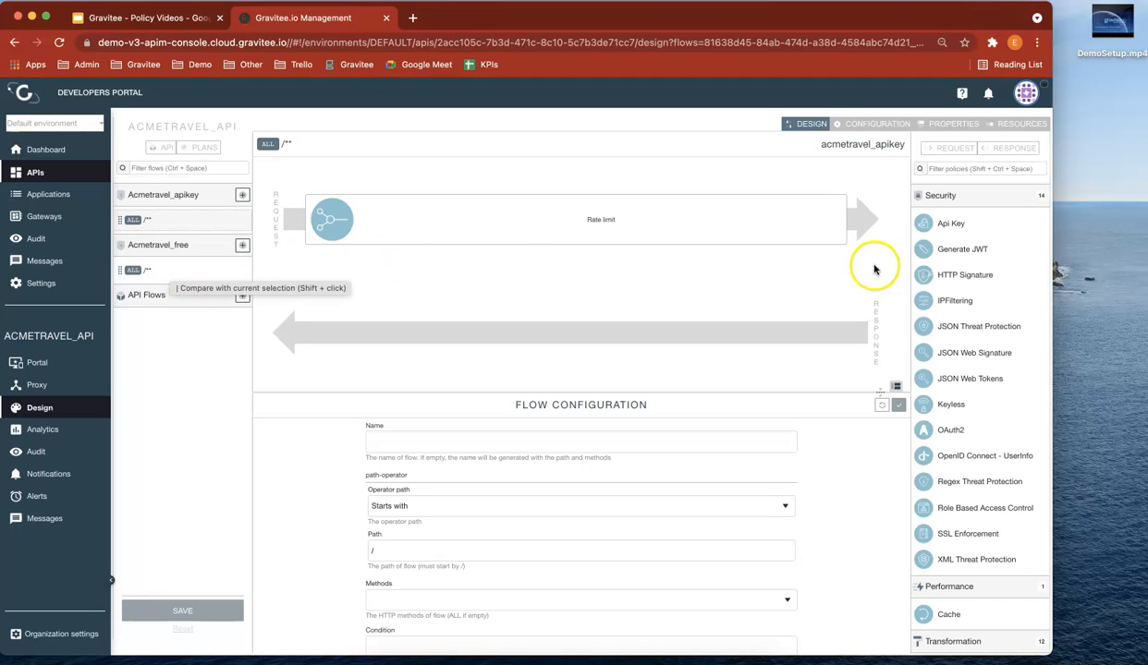
left_click(559, 660)
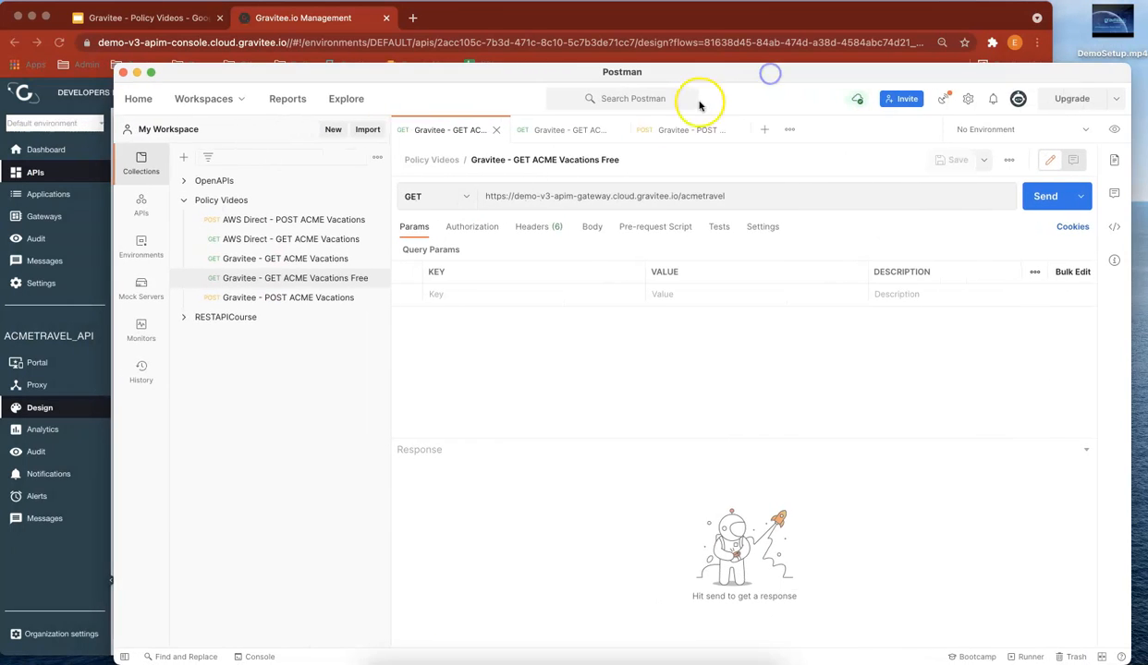
left_click(301, 265)
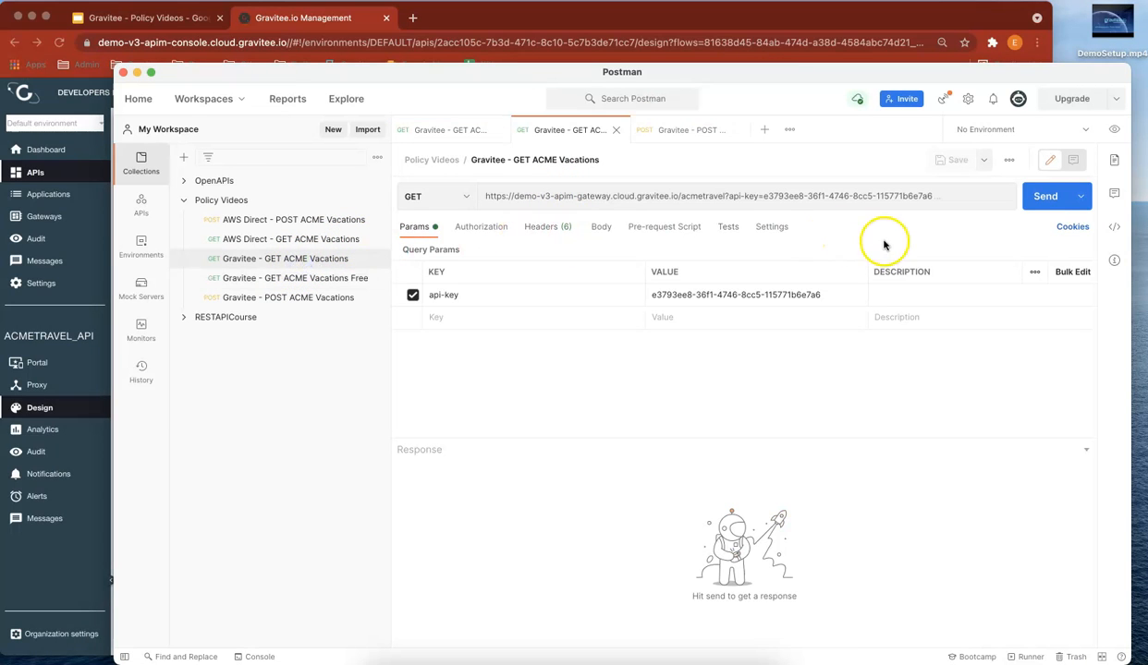
left_click(1039, 198)
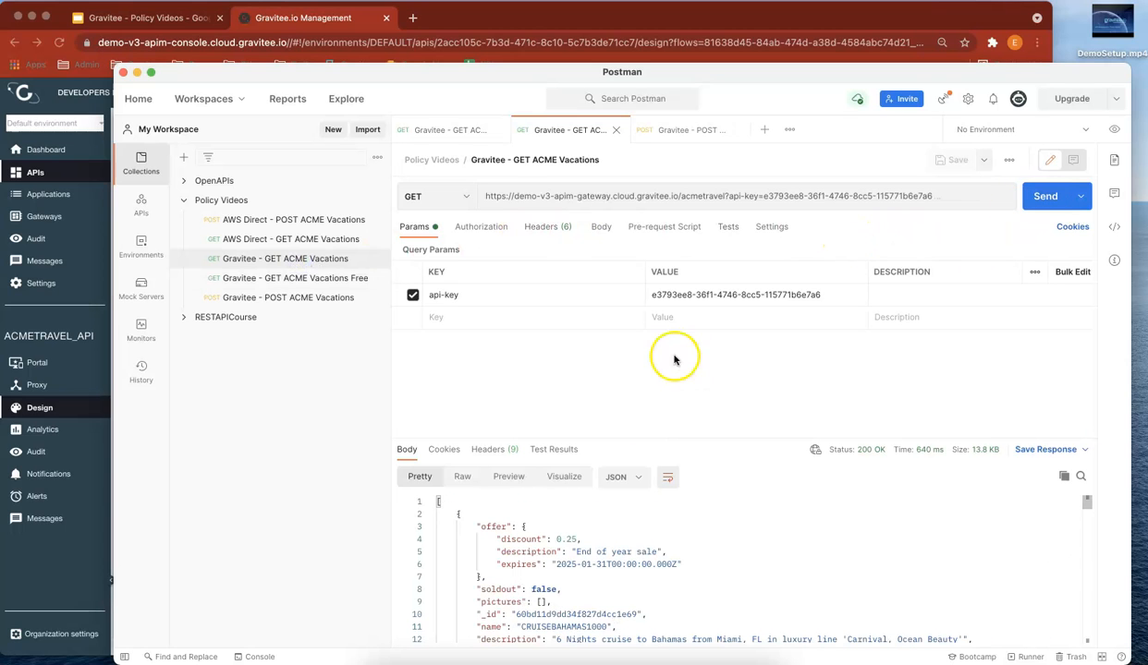
left_click(335, 278)
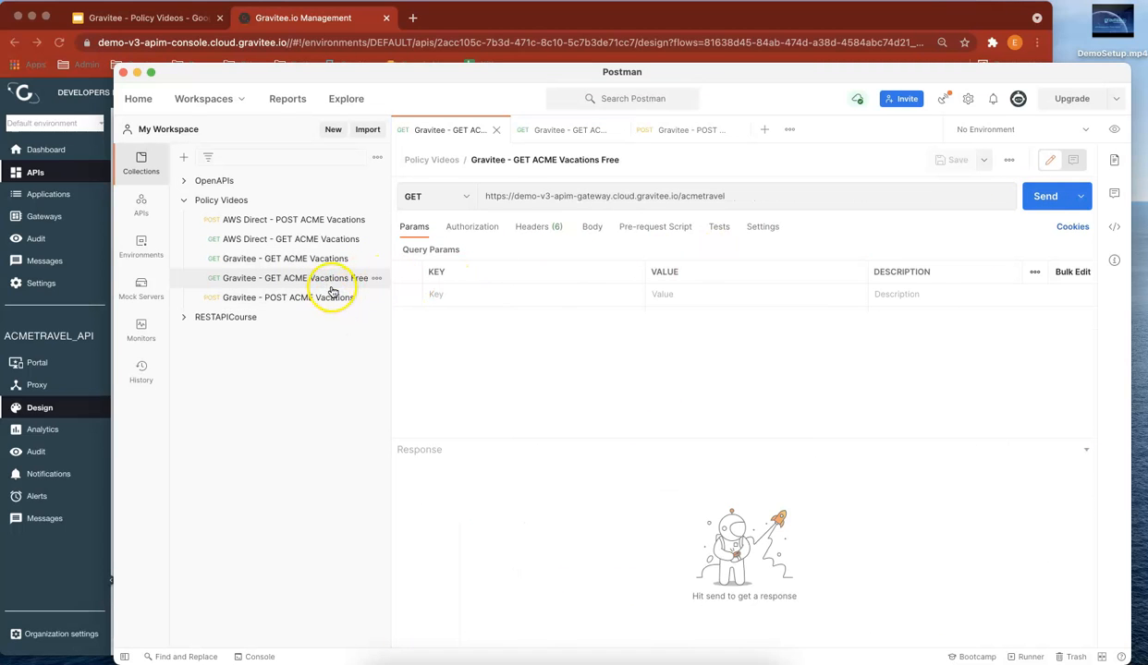
left_click(1039, 197)
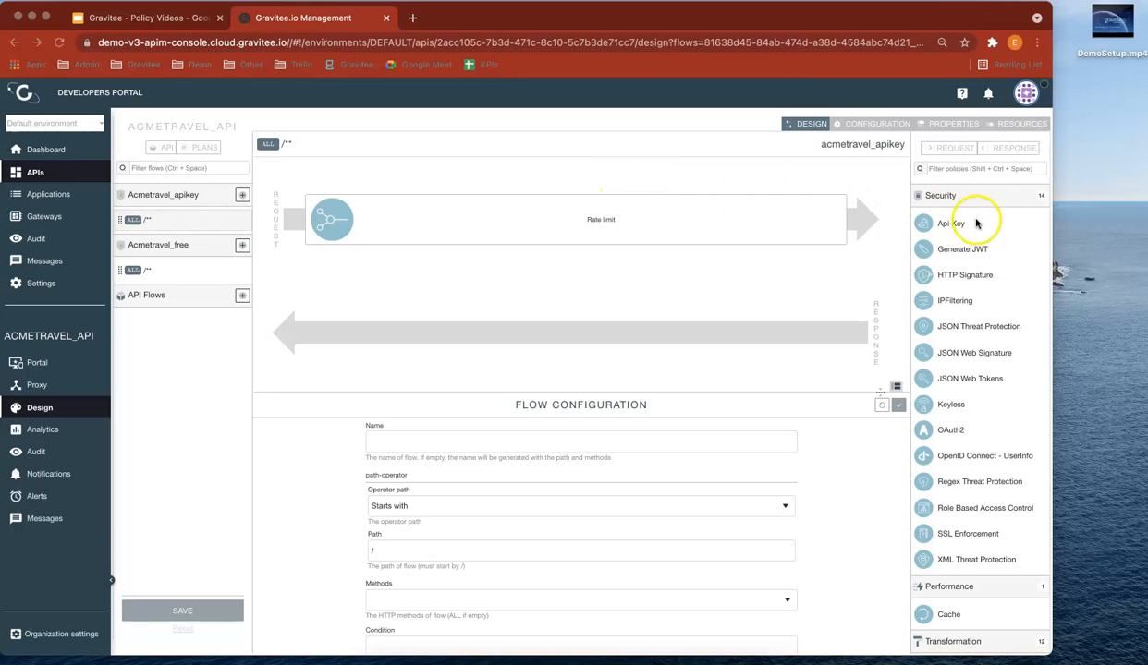
Back in the Gravitee console, add an Assign attributes policy ahead of Rate limit in the Acmetravel_apikey request flow
left_click(960, 170)
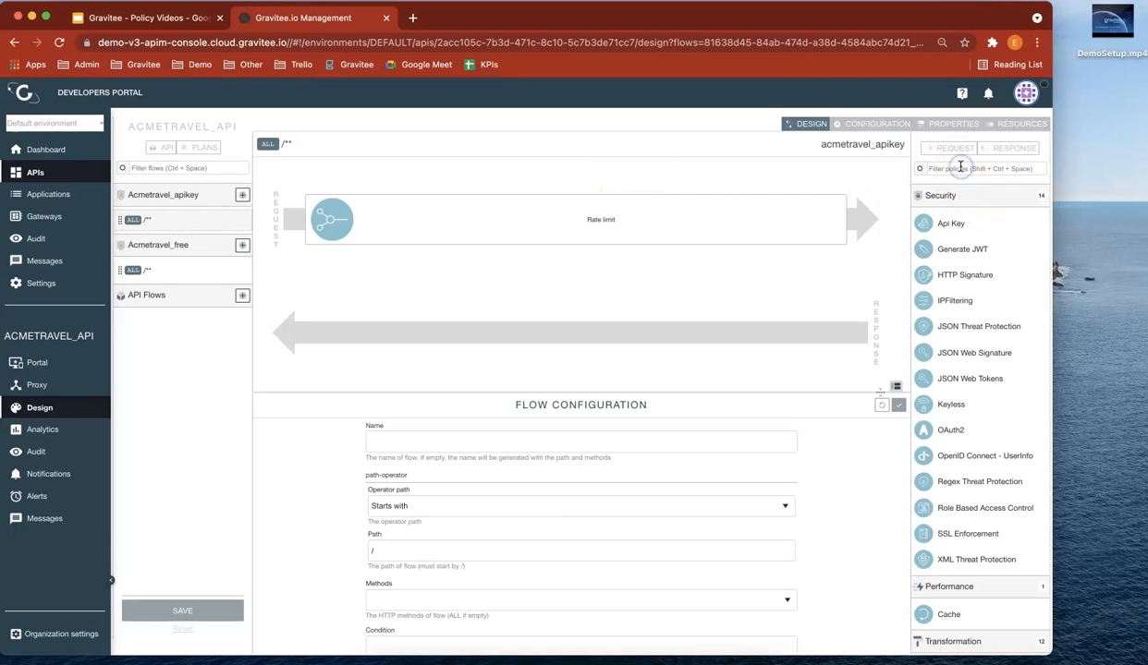
type("assi")
left_click_drag(984, 226, 397, 229)
left_click(435, 222)
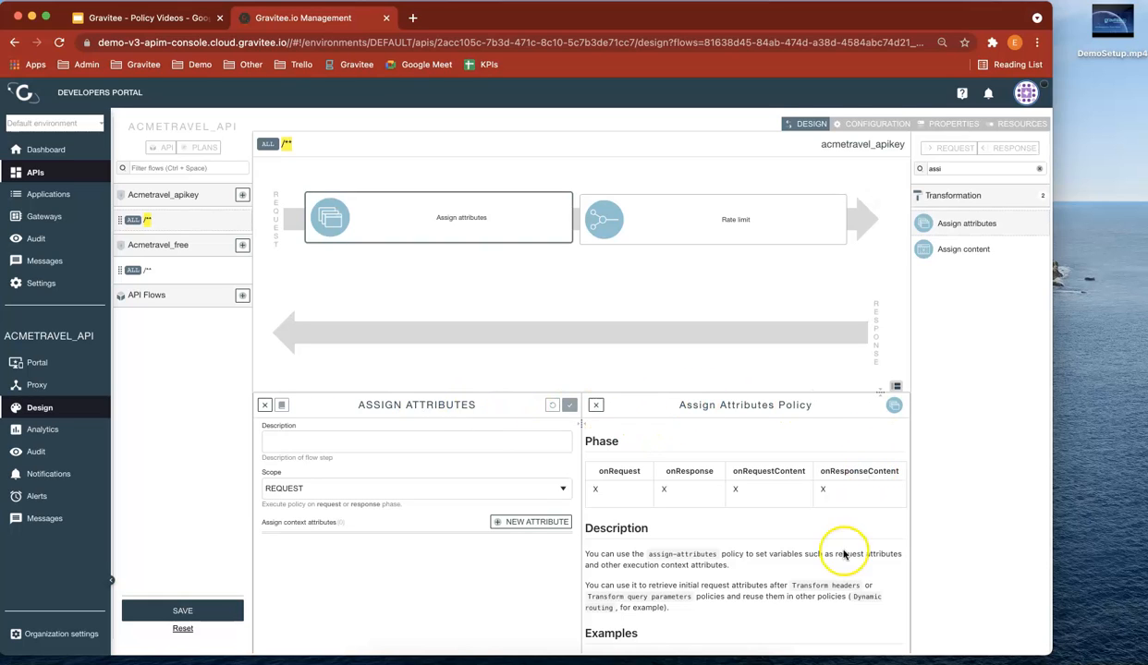
Give the Assign attributes policy an attribute named api_type with the value paid, and save the API design
scroll(791, 525, "down", 3)
scroll(791, 524, "down", 2)
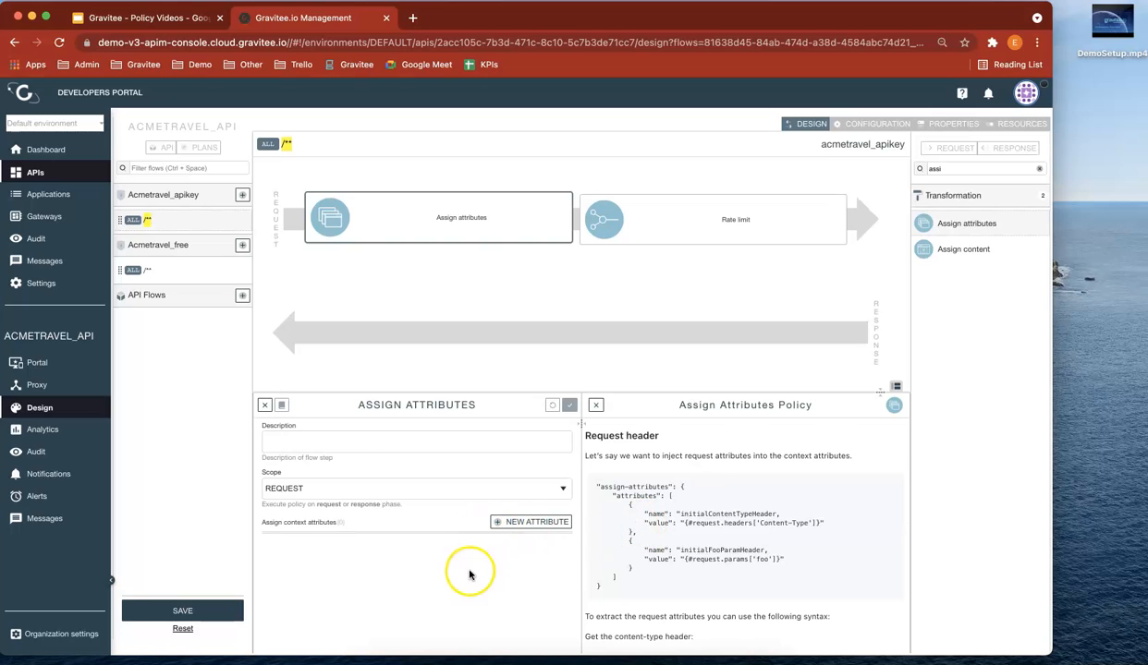
left_click(513, 525)
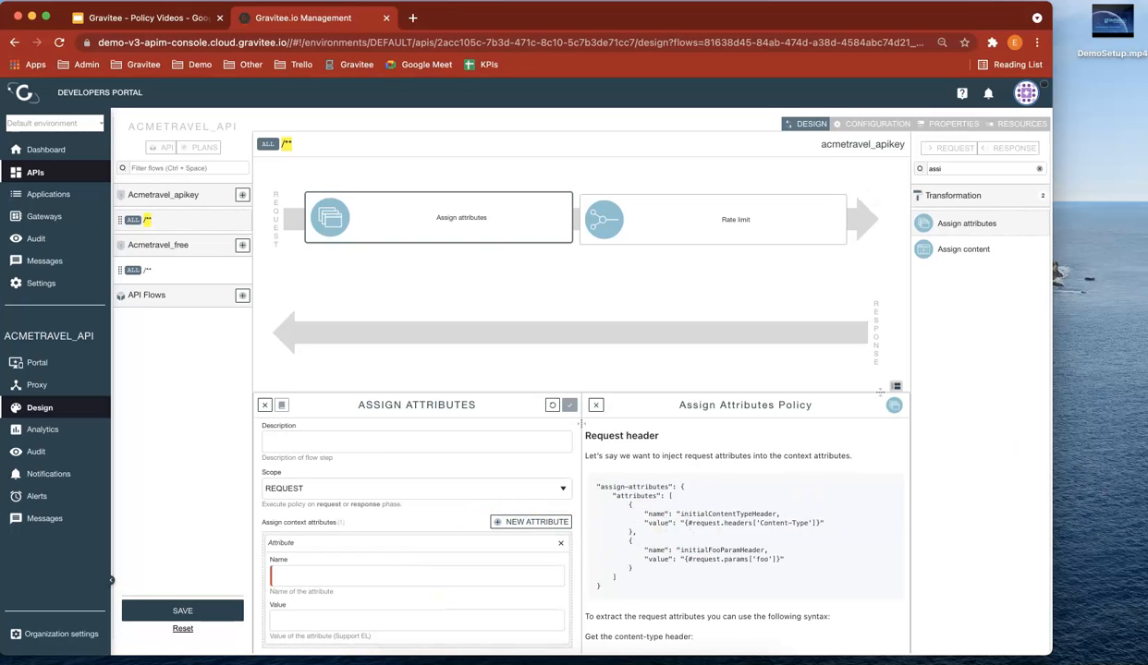
left_click(326, 576)
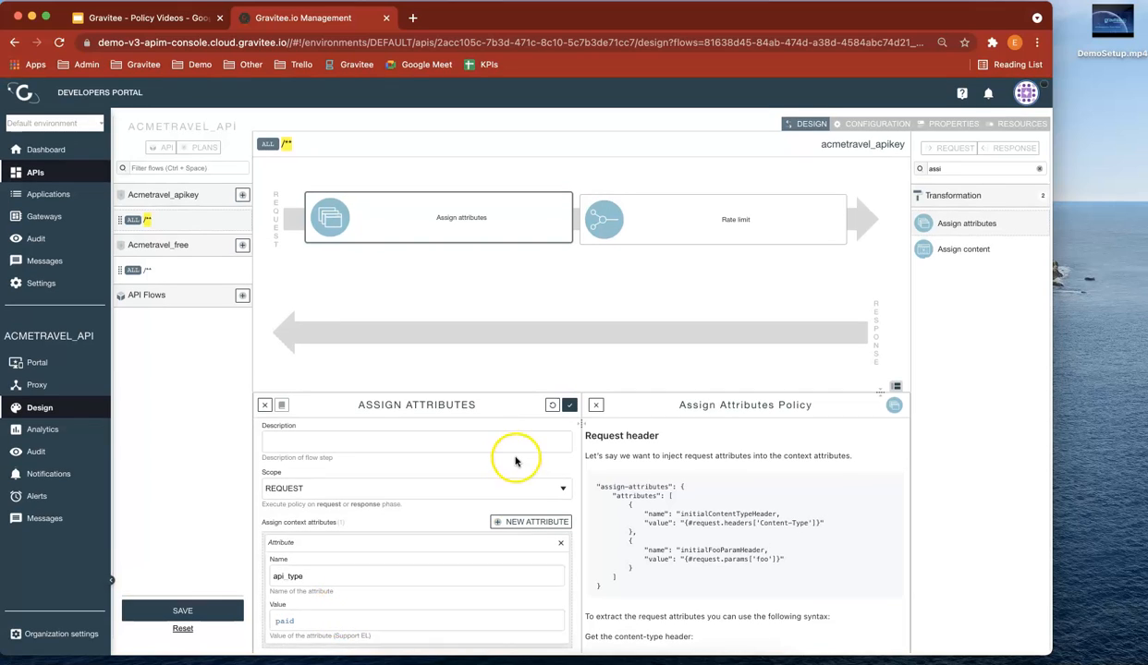
left_click(572, 406)
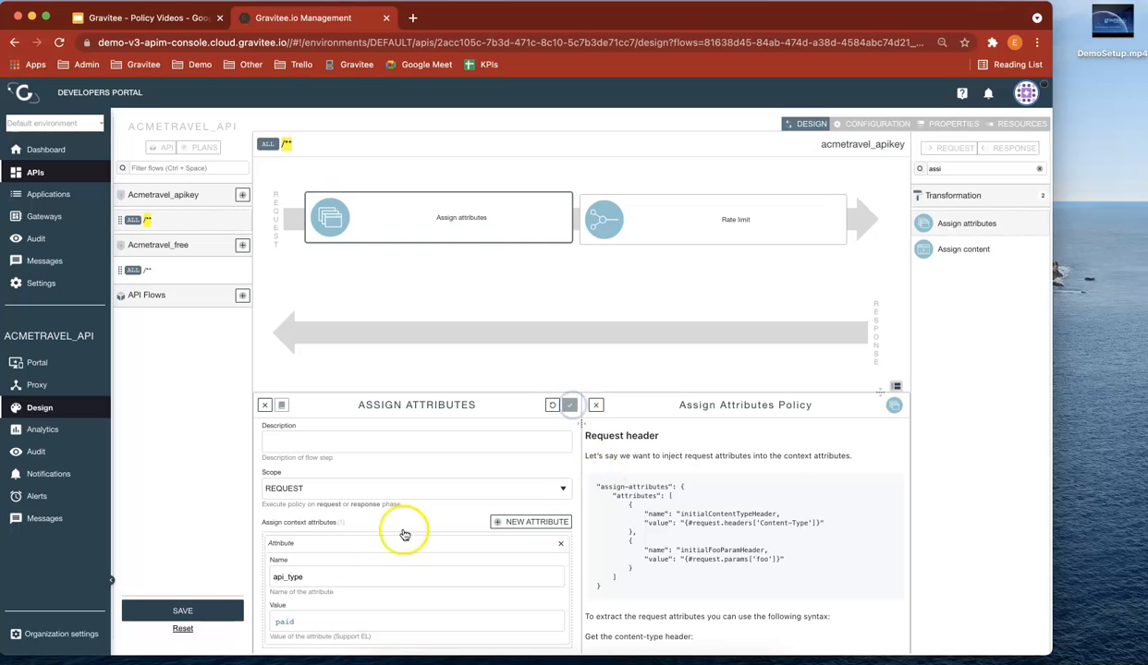
left_click(205, 610)
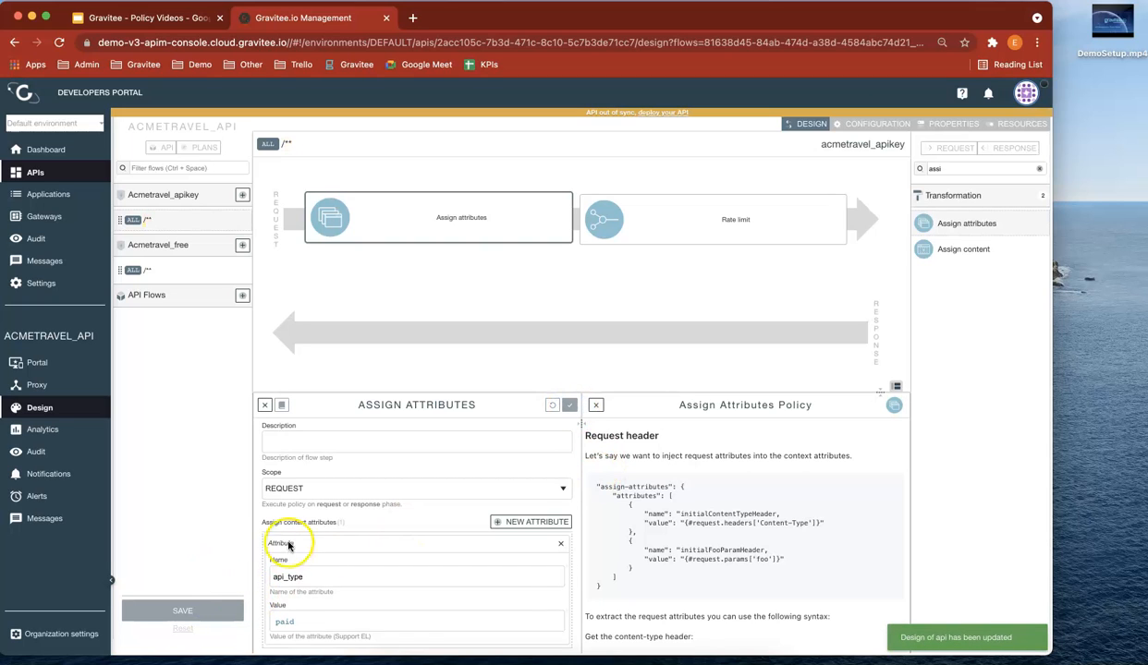
Add an Assign attributes policy at the start of the Acmetravel_free request flow, with attribute api_type set to free
left_click(177, 270)
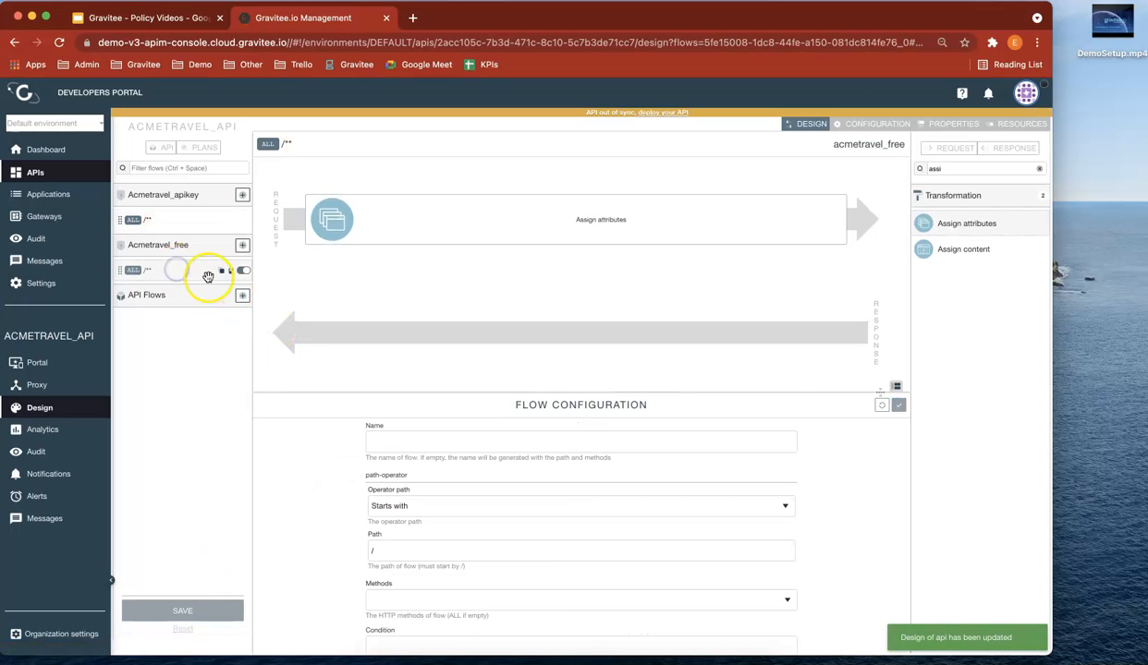
left_click_drag(968, 224, 393, 224)
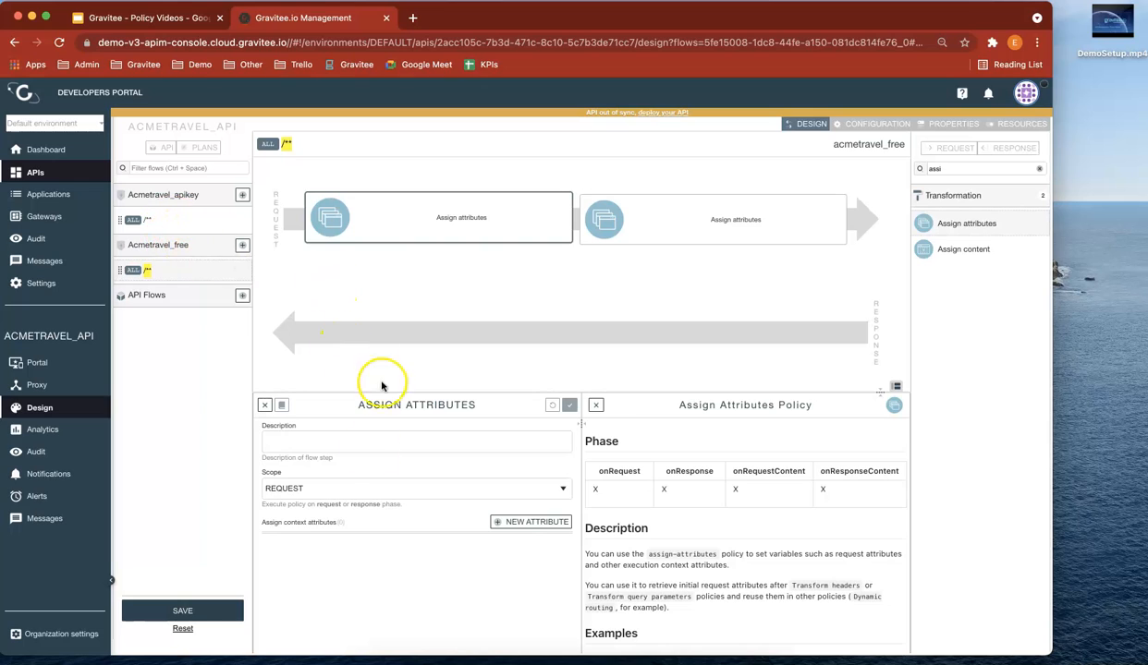
left_click(531, 523)
left_click(373, 576)
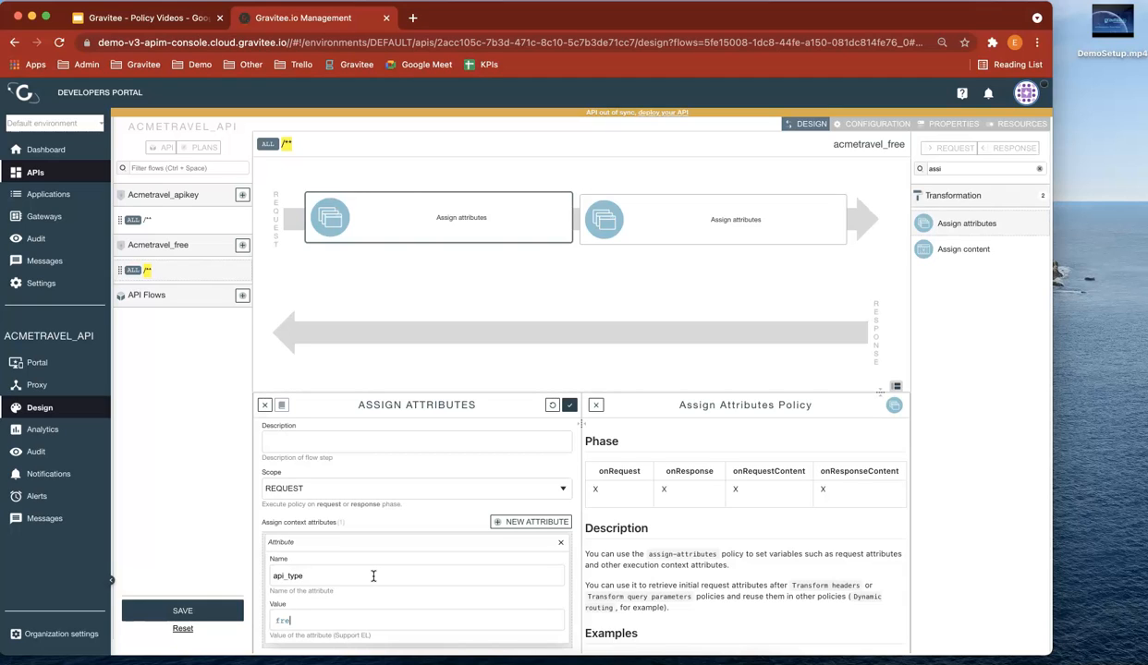
left_click(572, 406)
Save the API design with the free plan's attribute policy and deploy the API without a deployment label
left_click(199, 618)
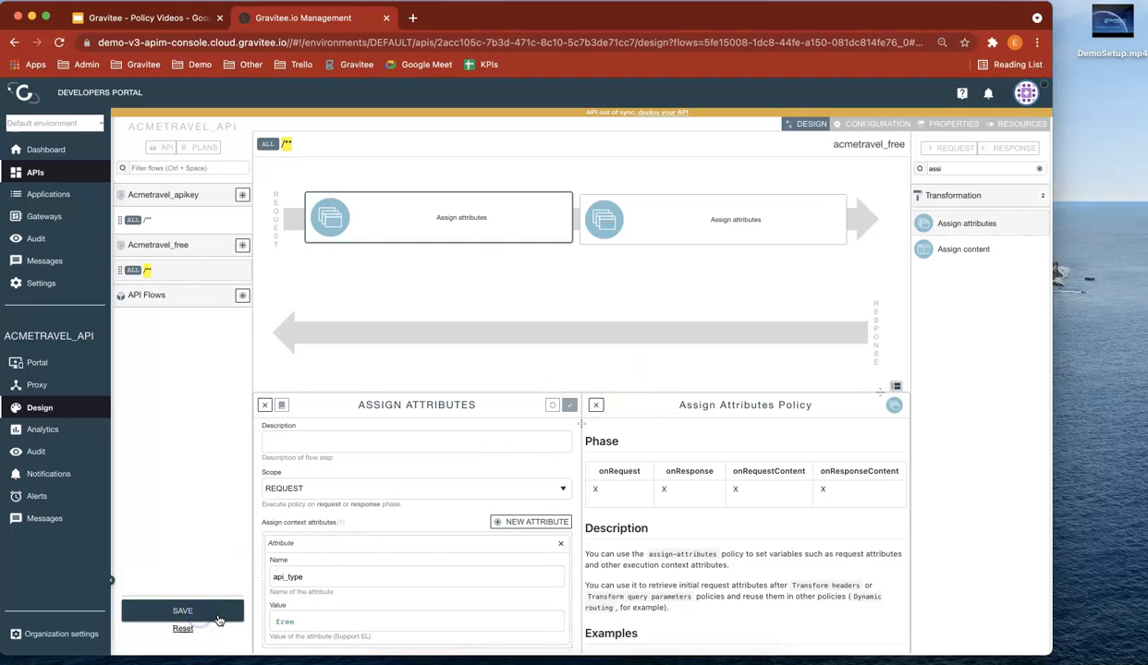
left_click(652, 113)
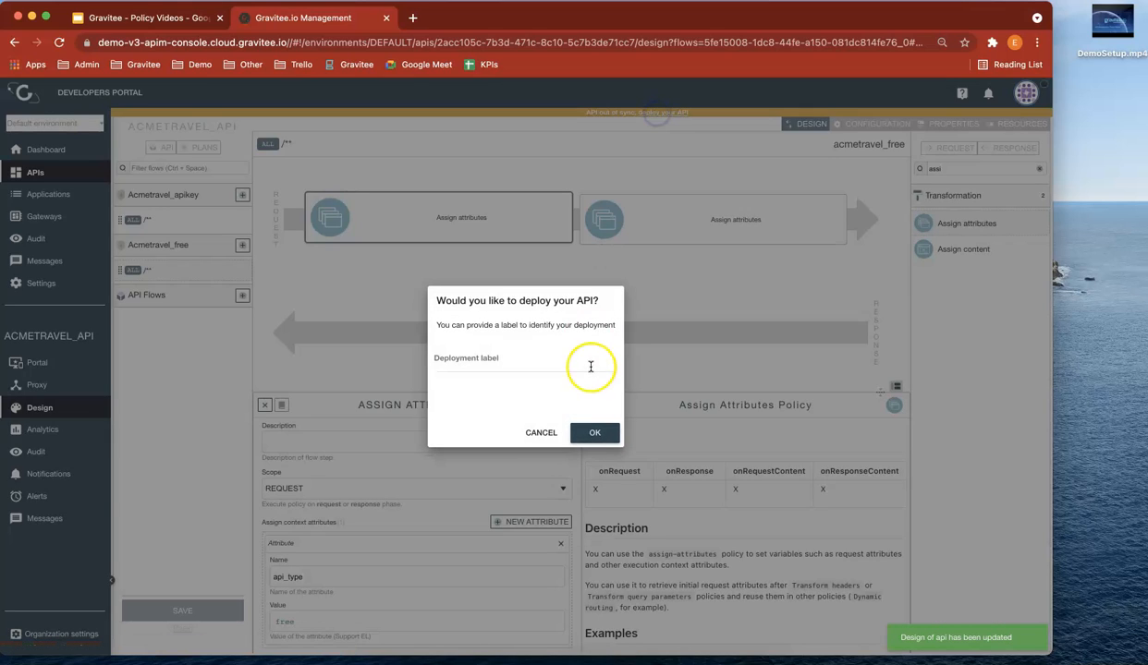
left_click(589, 430)
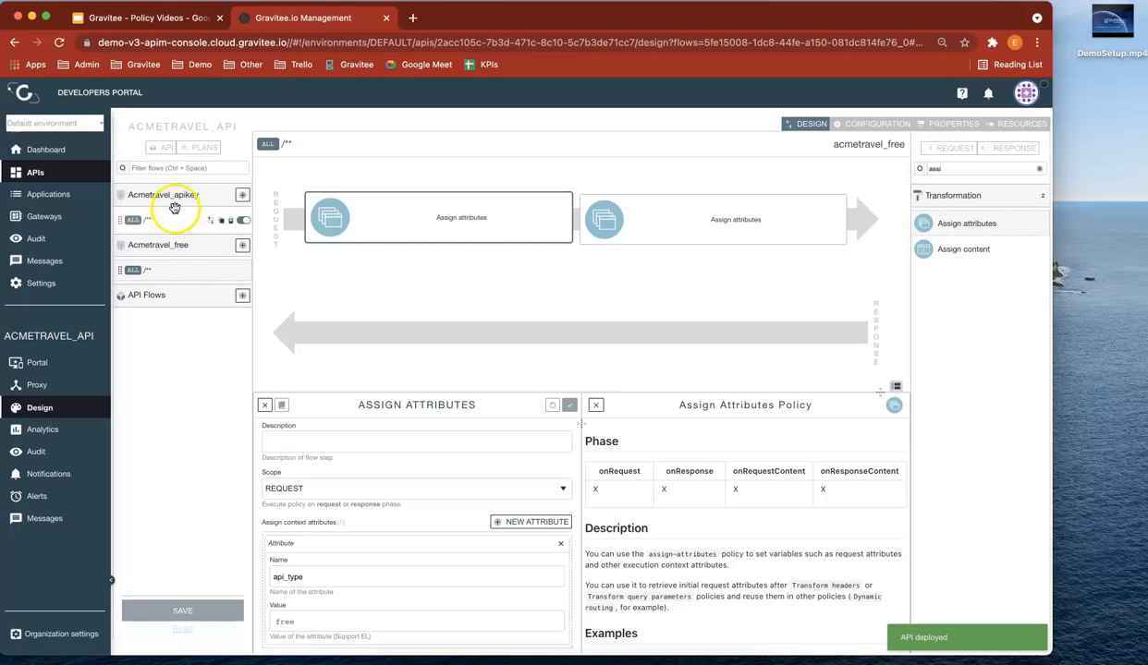
Create a new flow under API Flows and add a Transform Headers policy to its response phase
mouse_move(332, 219)
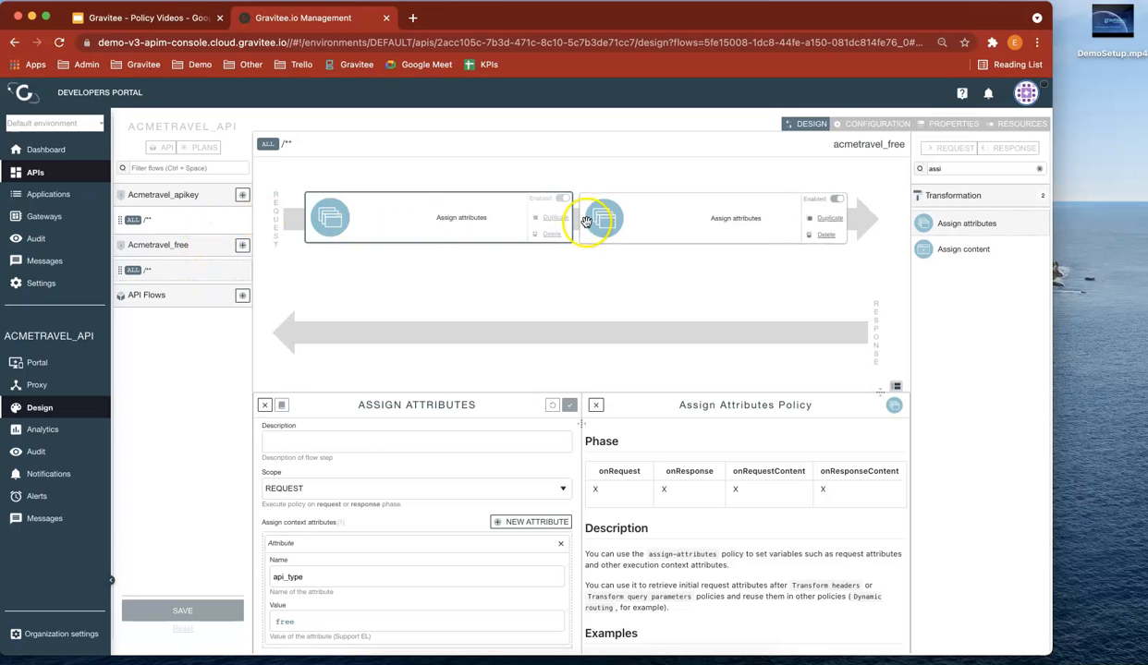
left_click(242, 297)
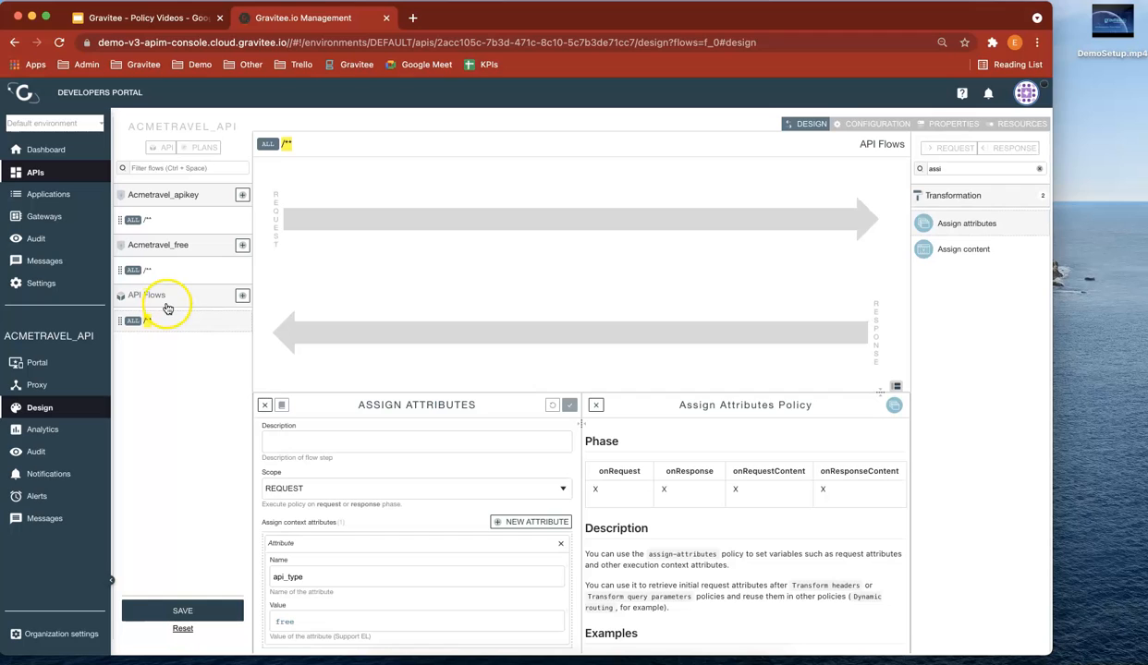
left_click(929, 168)
type("tran")
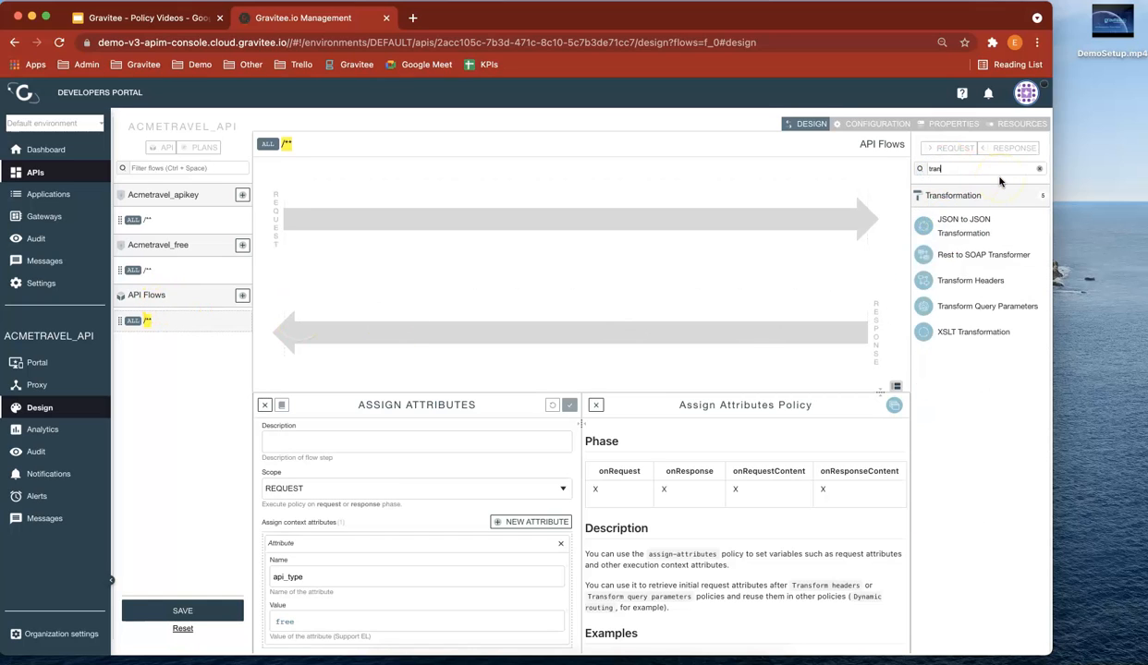
left_click_drag(982, 286, 638, 334)
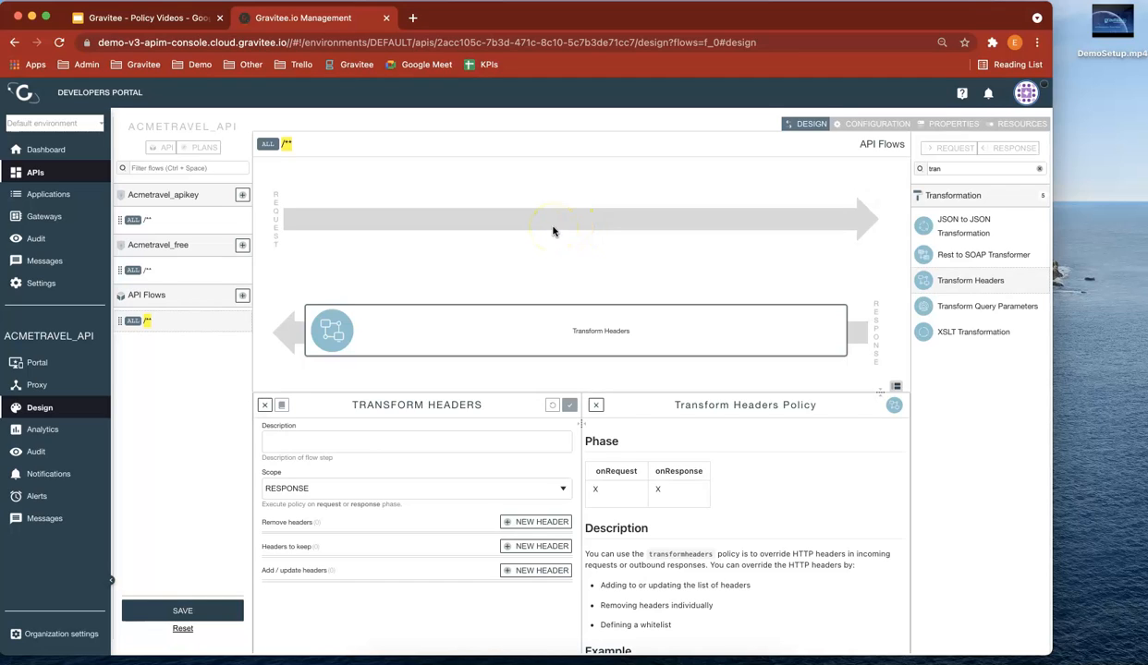
Add a response header named api_type_header with the value {#context.attributes['api_type']} to the Transform Headers policy
mouse_move(597, 328)
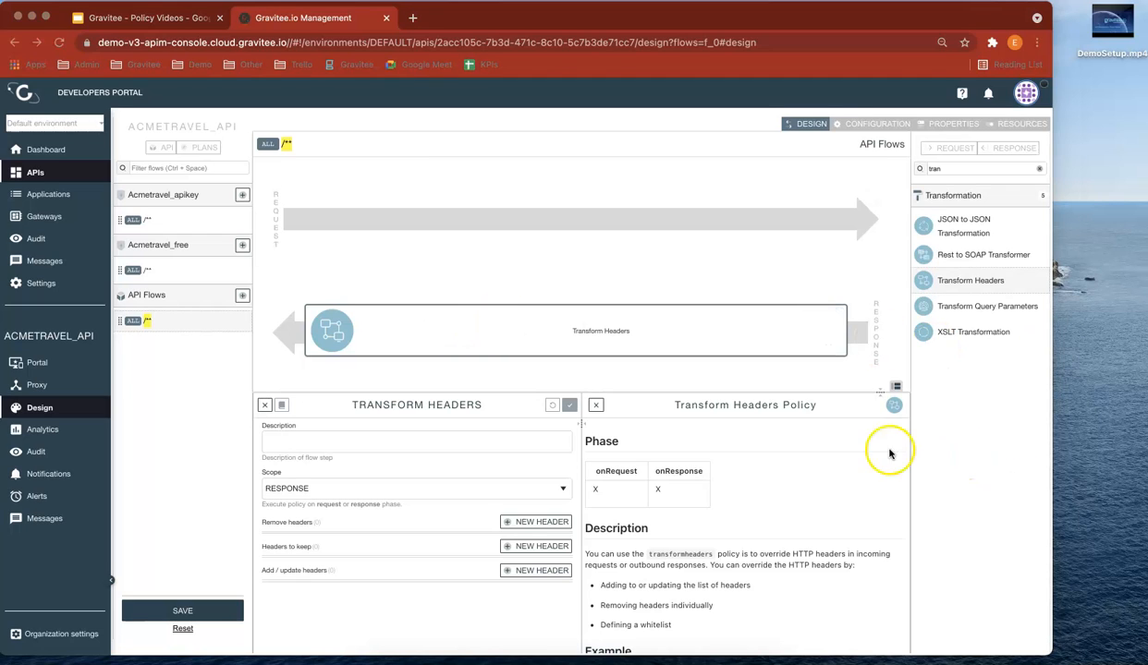
left_click(520, 573)
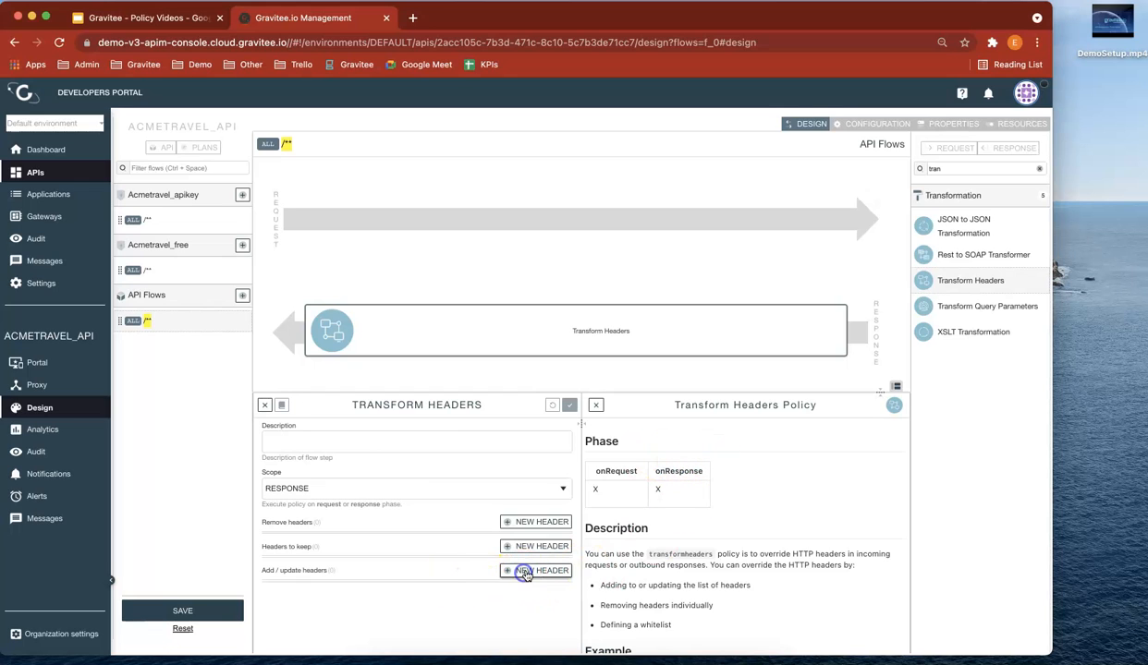
left_click(479, 574)
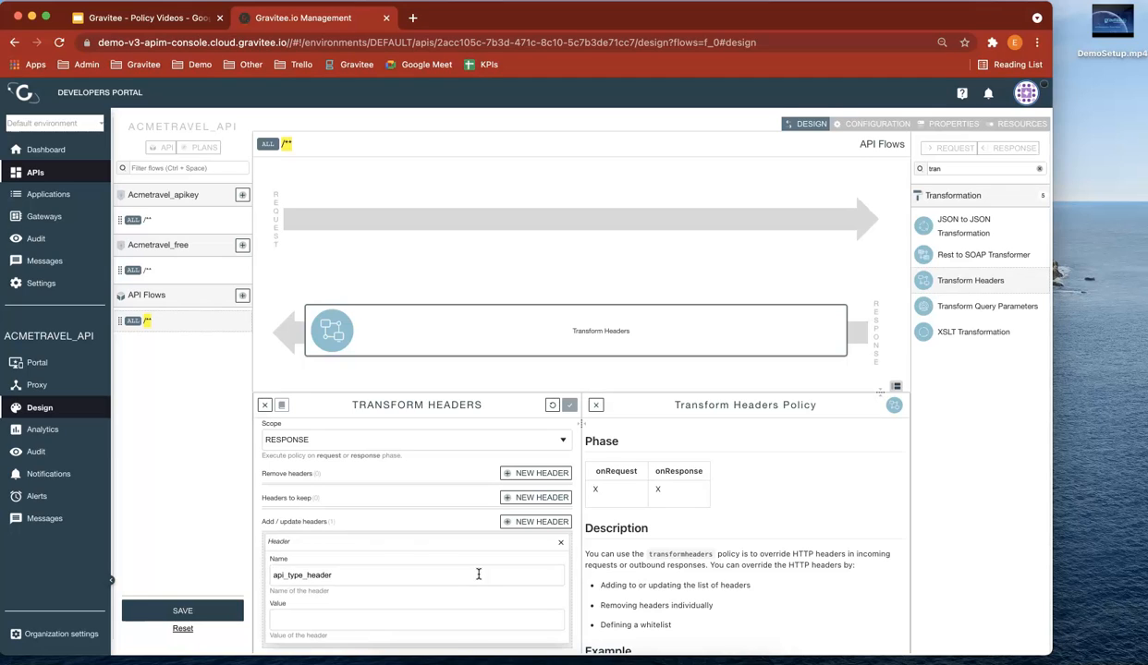
left_click(476, 623)
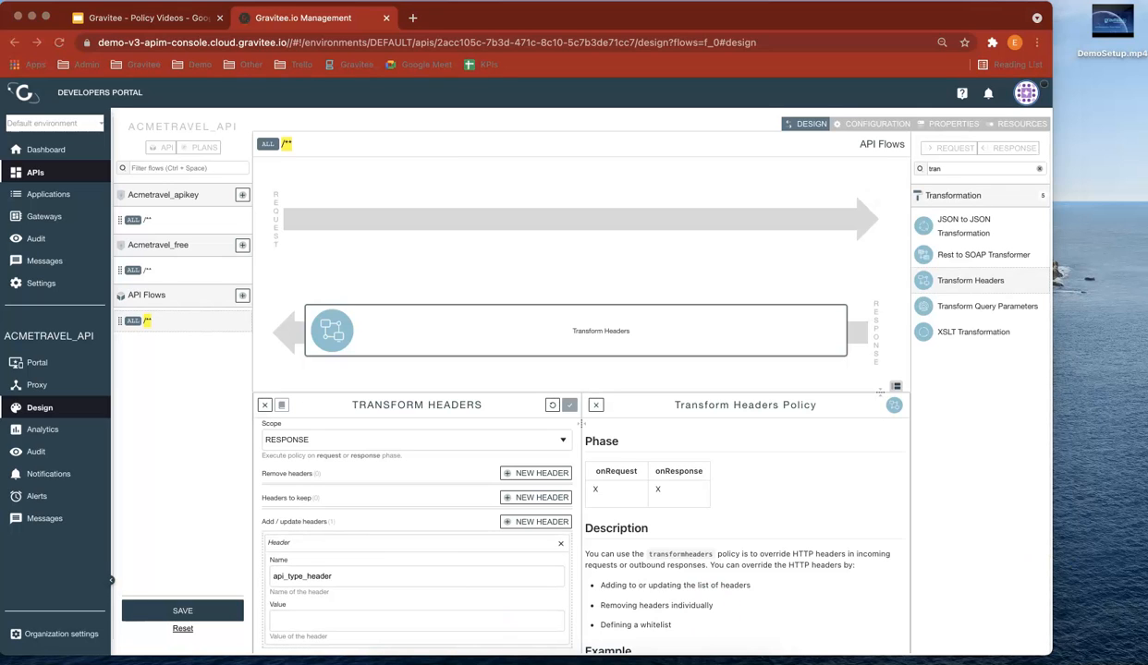
left_click(413, 617)
type("{#context.attributes['api_type']}")
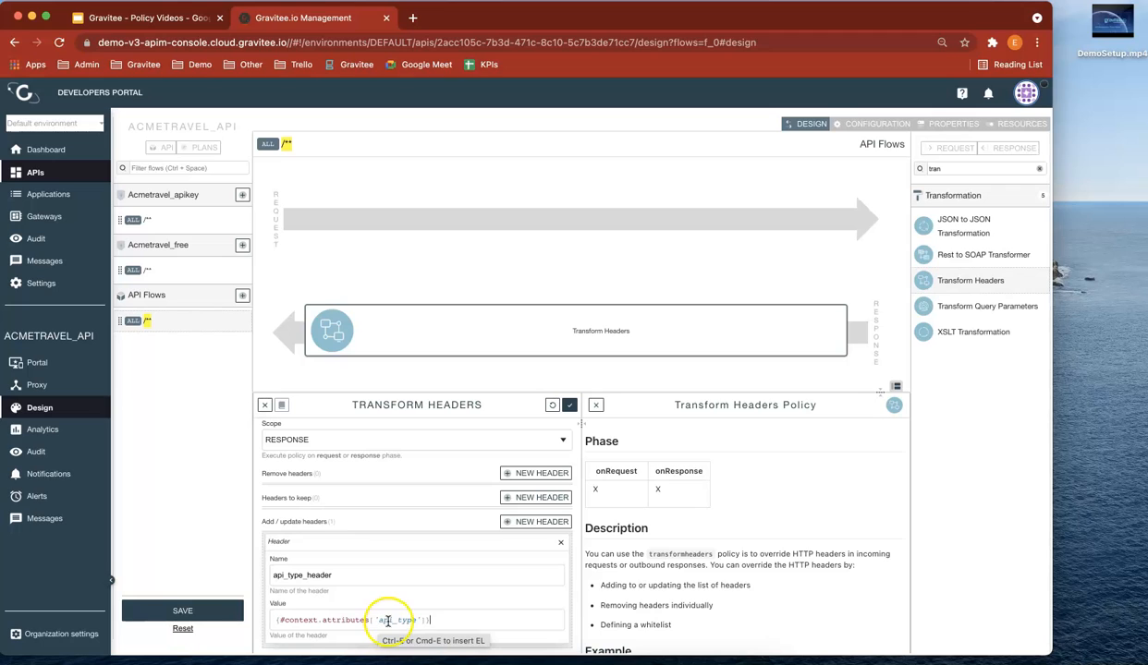
Save the design containing the Transform Headers flow and deploy the updated API without a label
left_click(212, 612)
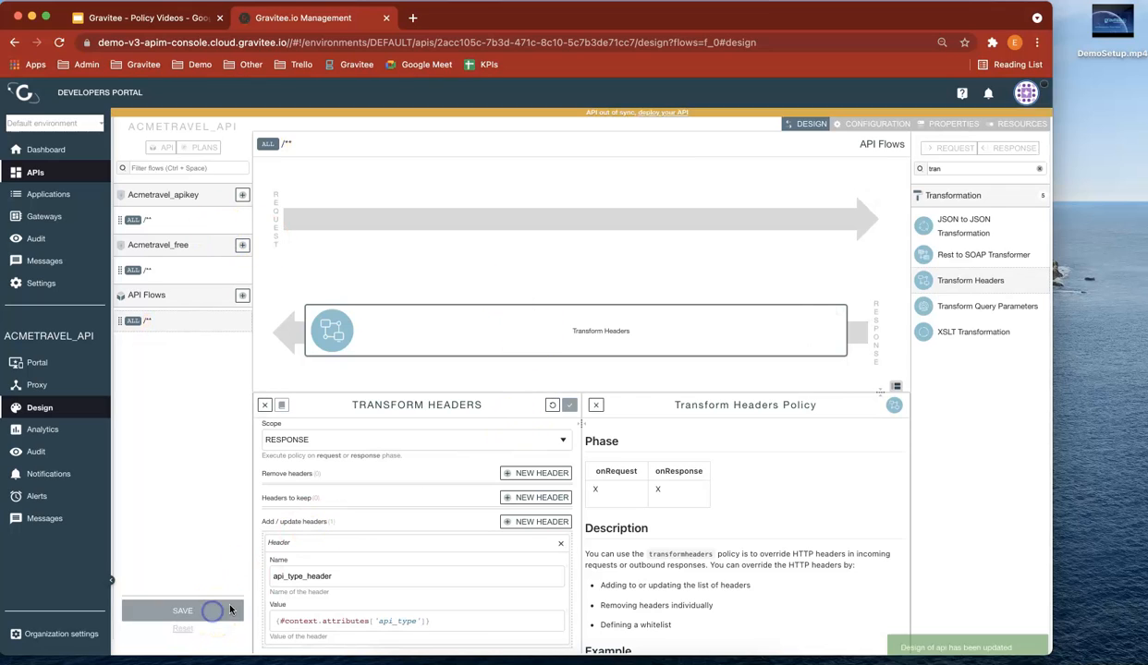
left_click(666, 115)
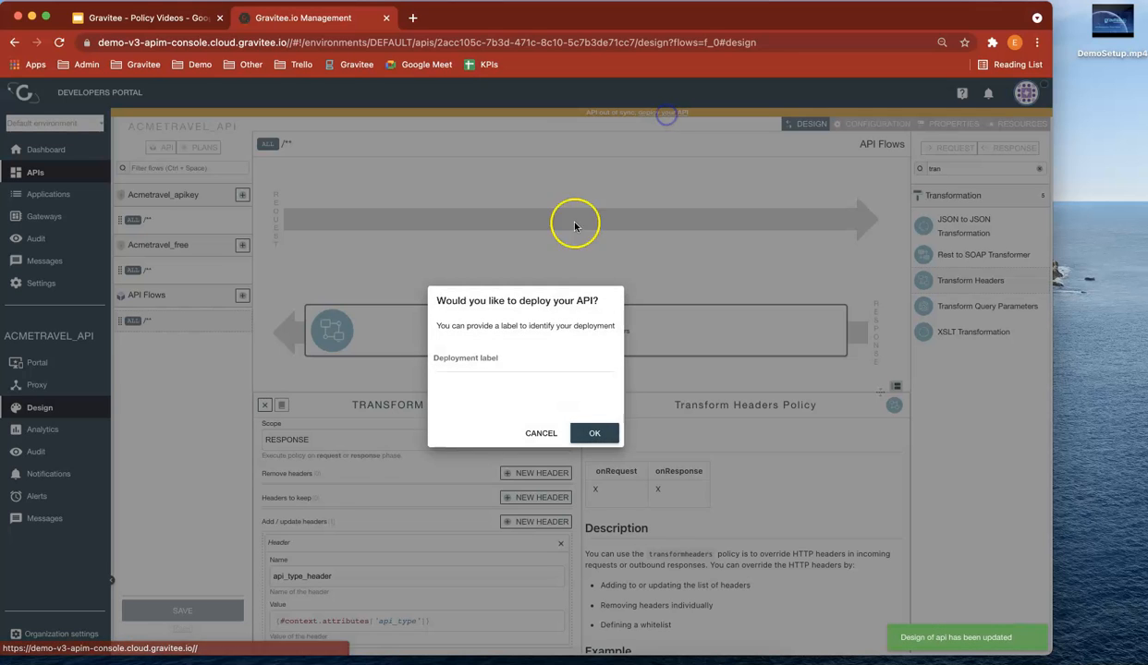
left_click(603, 434)
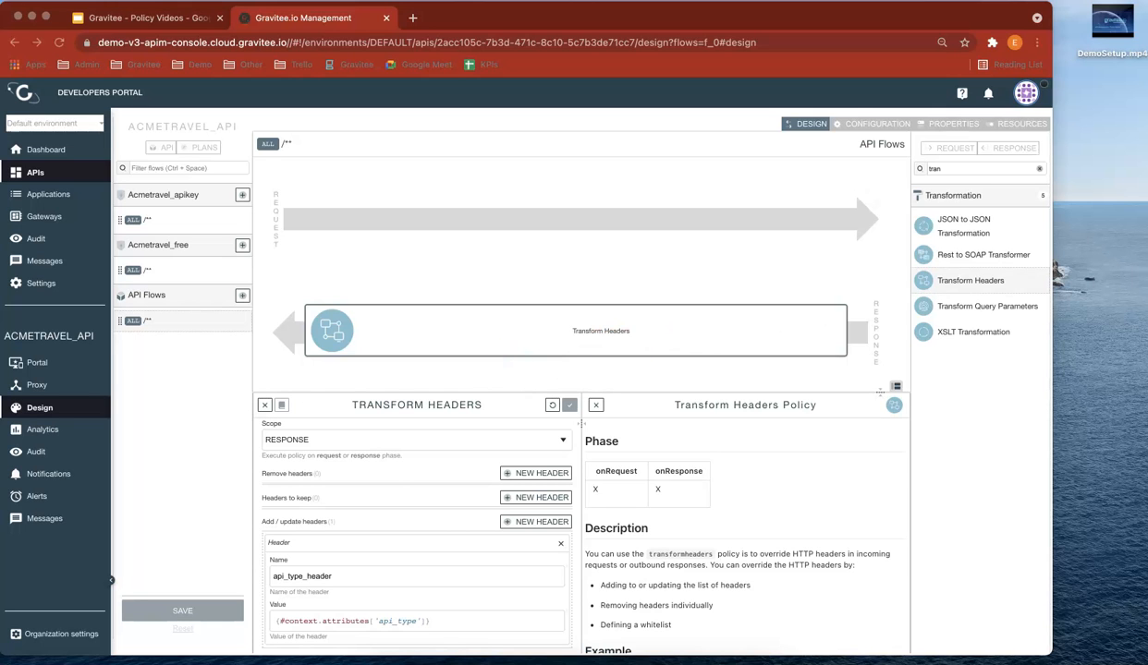
Switch to Postman, show the response headers of Gravitee - GET ACME Vacations Free, and resend the request
left_click(605, 664)
left_click_drag(646, 68, 702, 17)
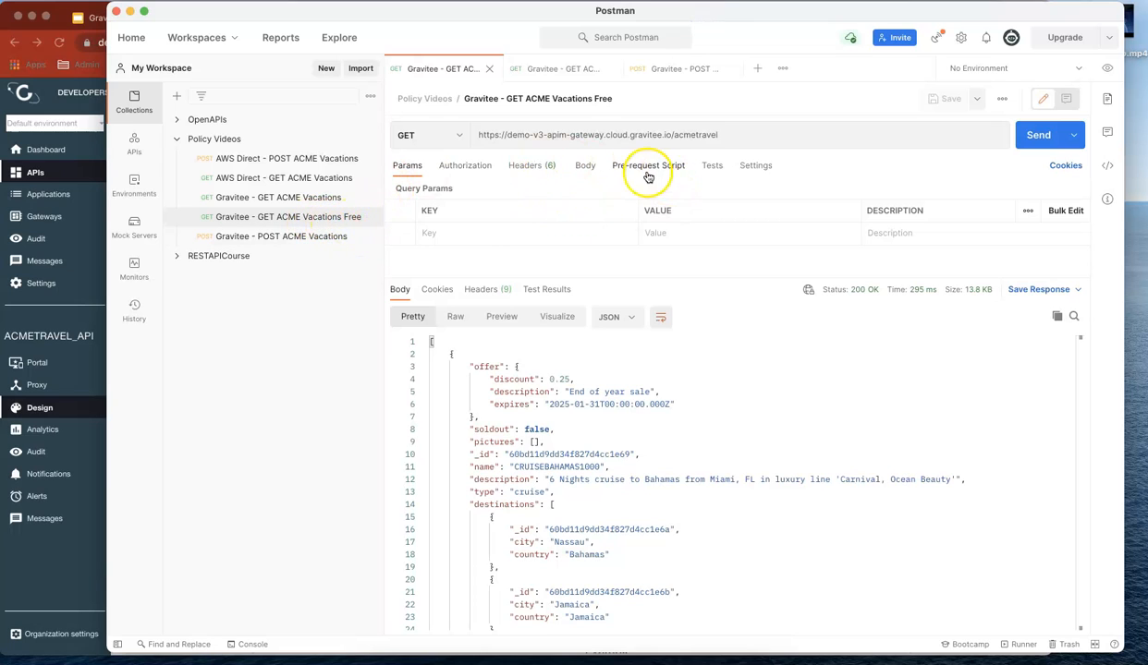
left_click(483, 289)
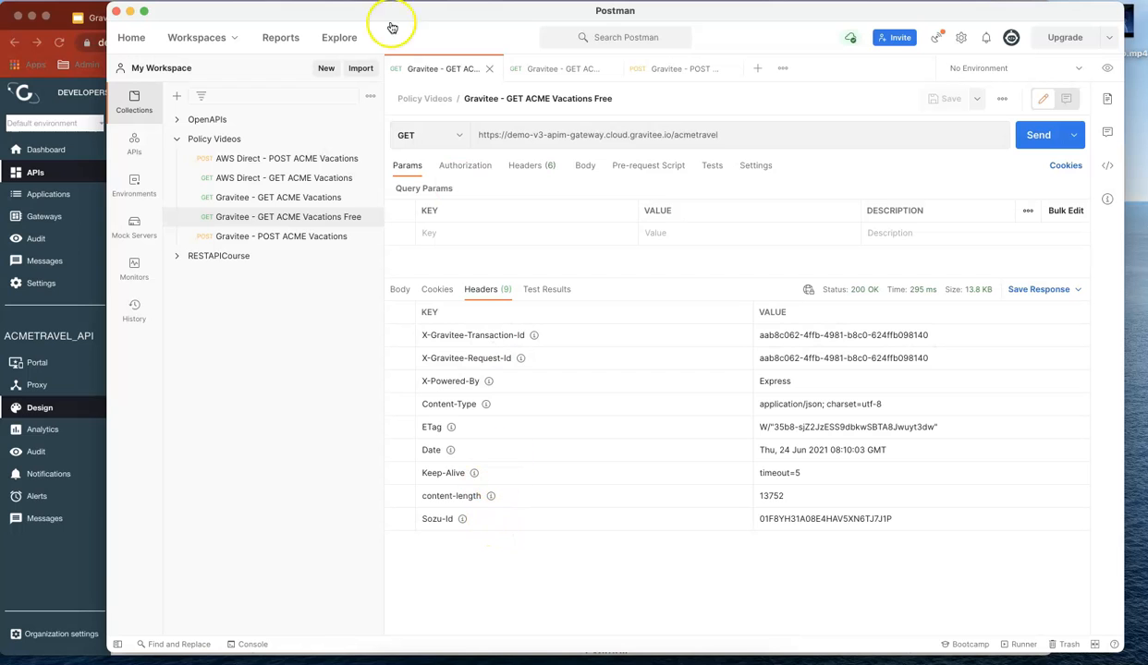
left_click_drag(355, 12, 1146, 29)
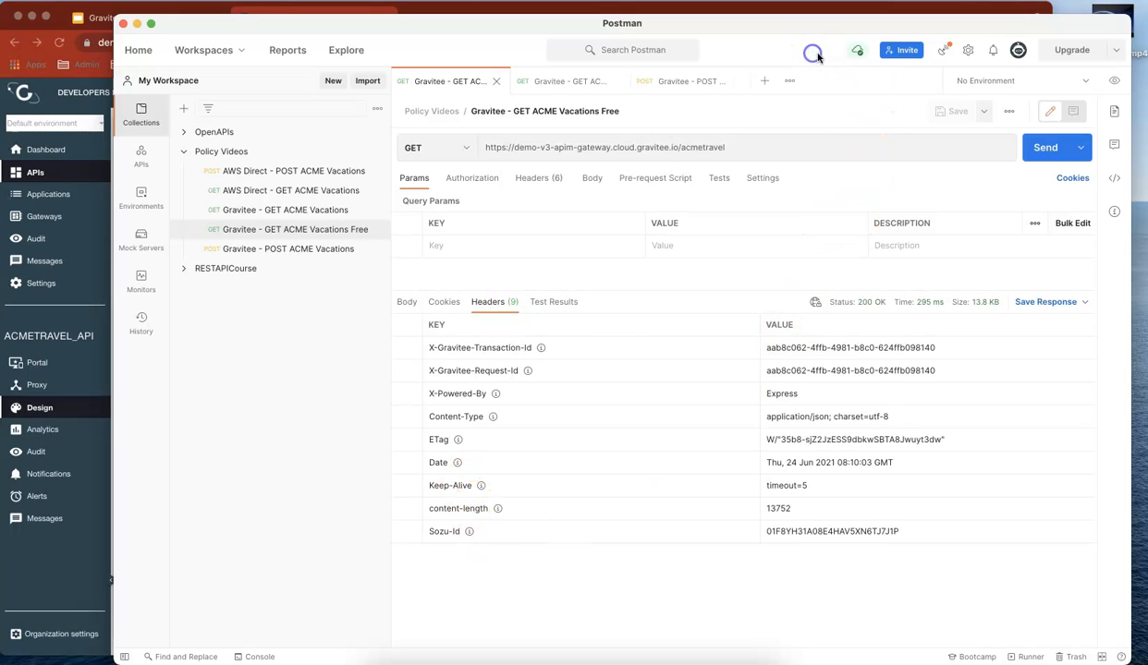
left_click(1039, 148)
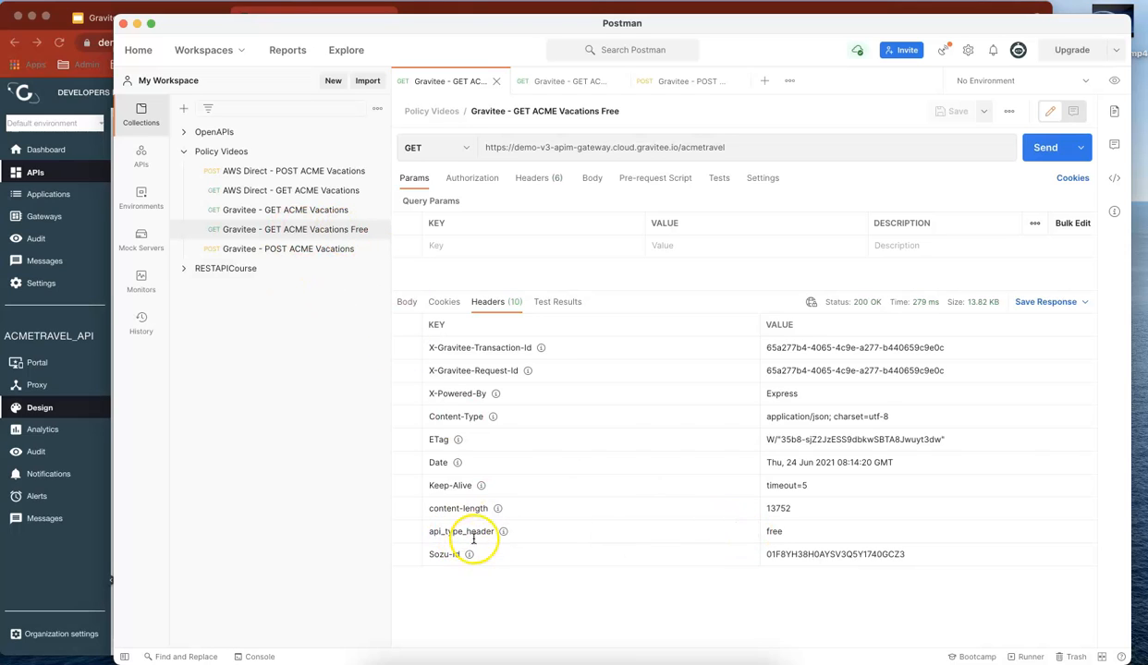
Check the free request's api_type_header value, and send the Gravitee - GET ACME Vacations request to inspect the same response header
left_click(768, 534)
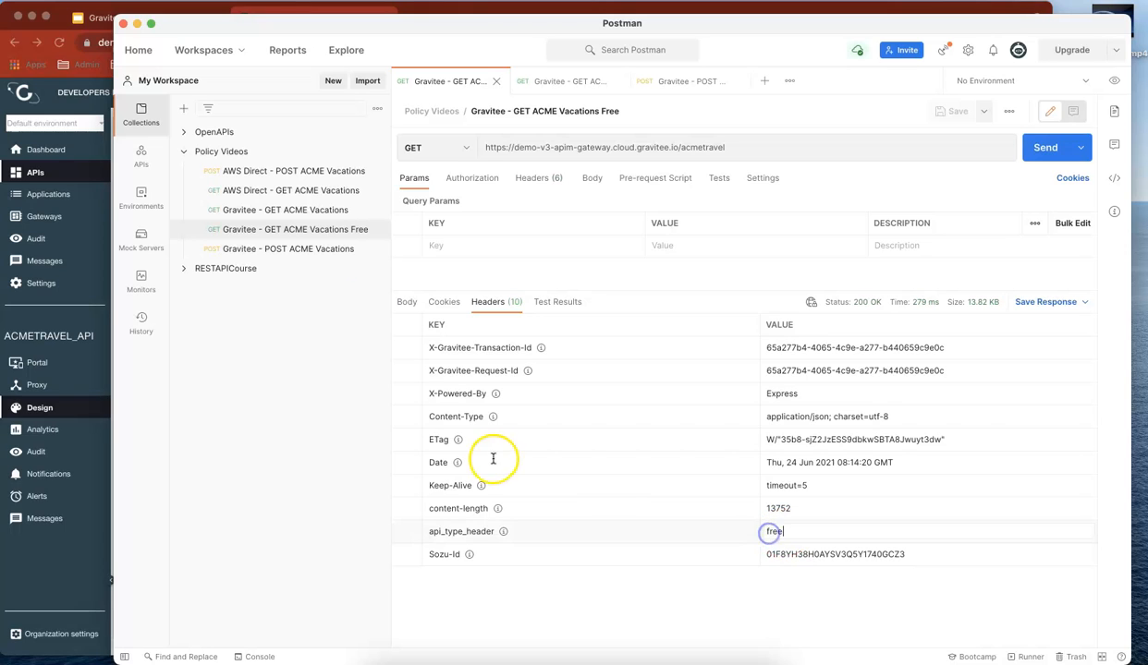
left_click(288, 212)
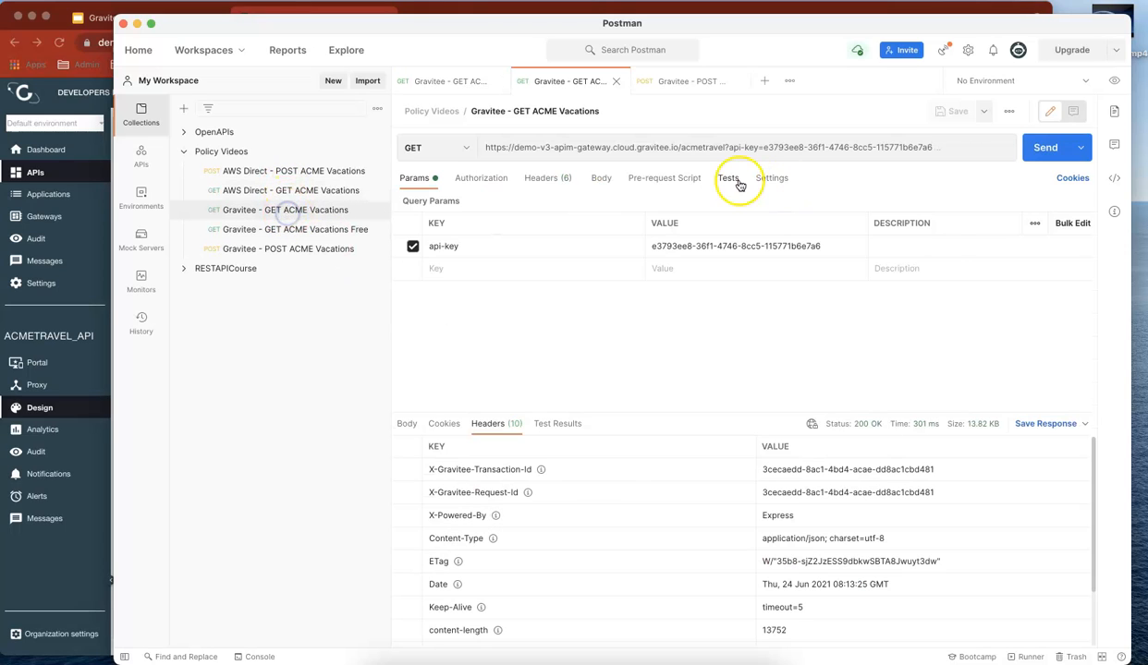
left_click(1040, 151)
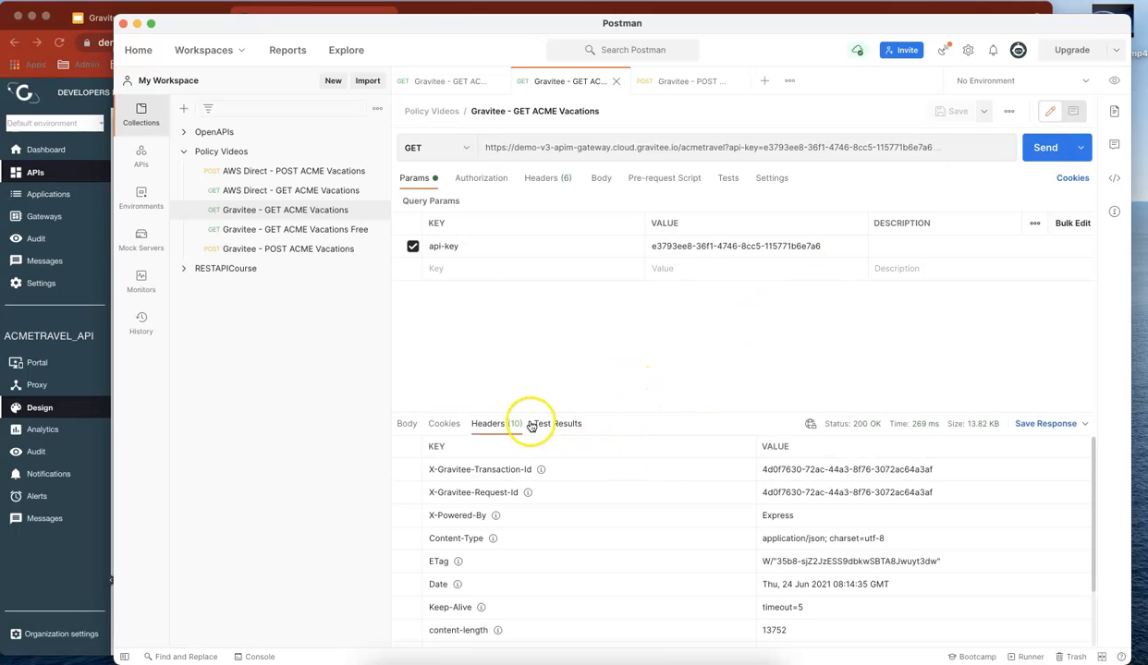
scroll(654, 466, "down", 3)
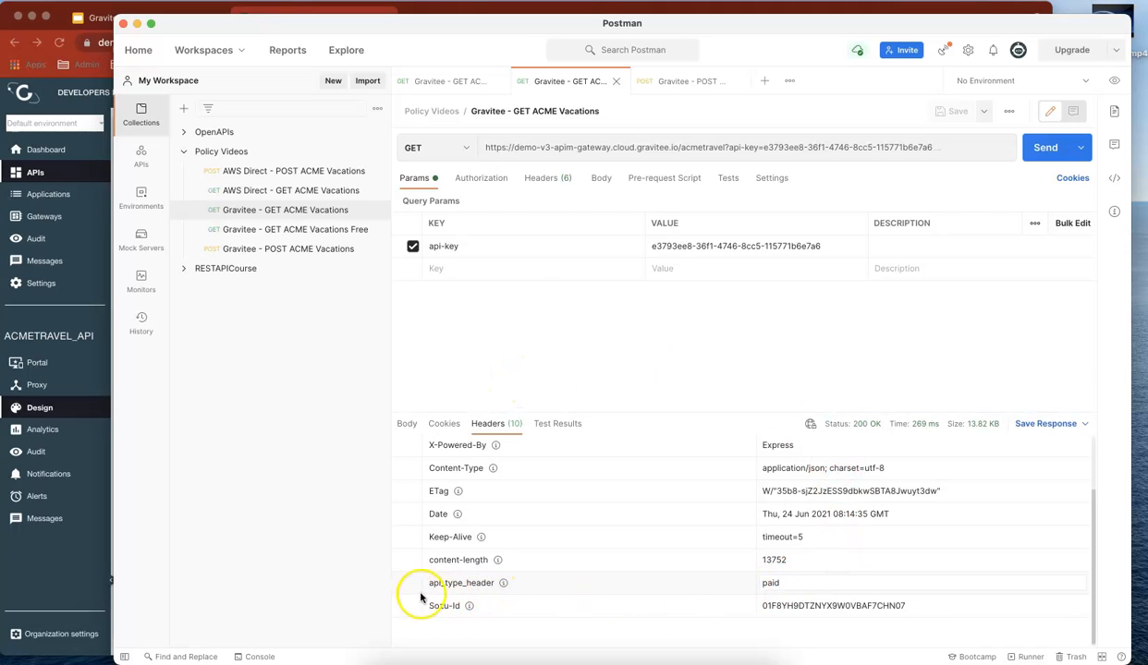
Switch back to Gravitee.io Management and review the api_type_header value expression in the Transform Headers policy
left_click_drag(372, 28, 1147, 28)
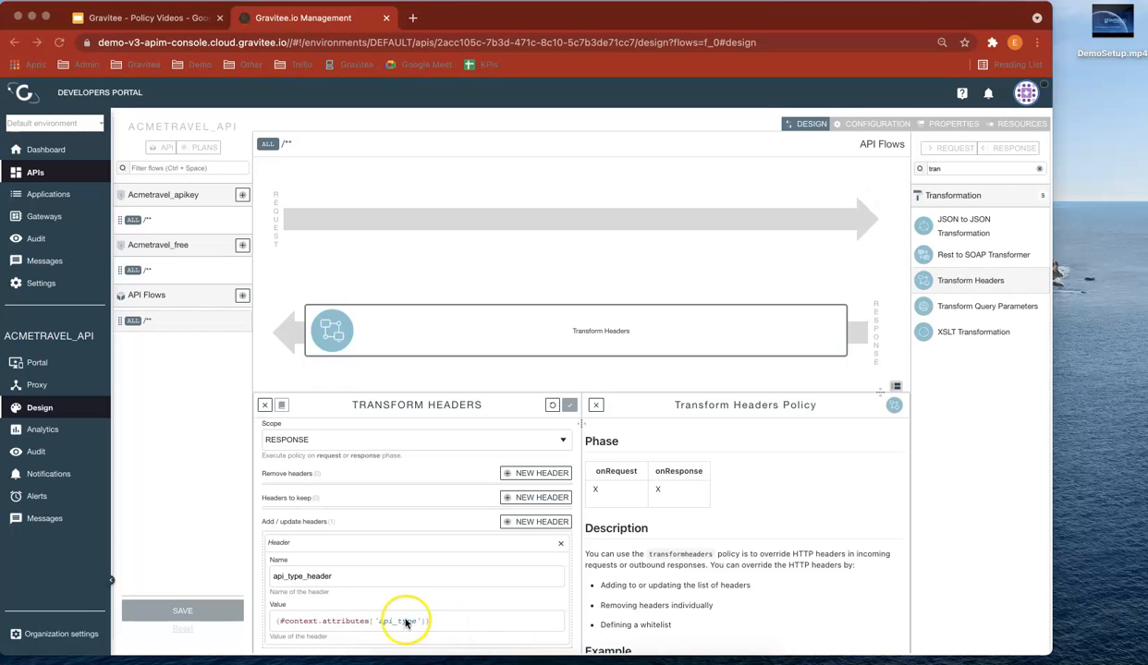
type("}")
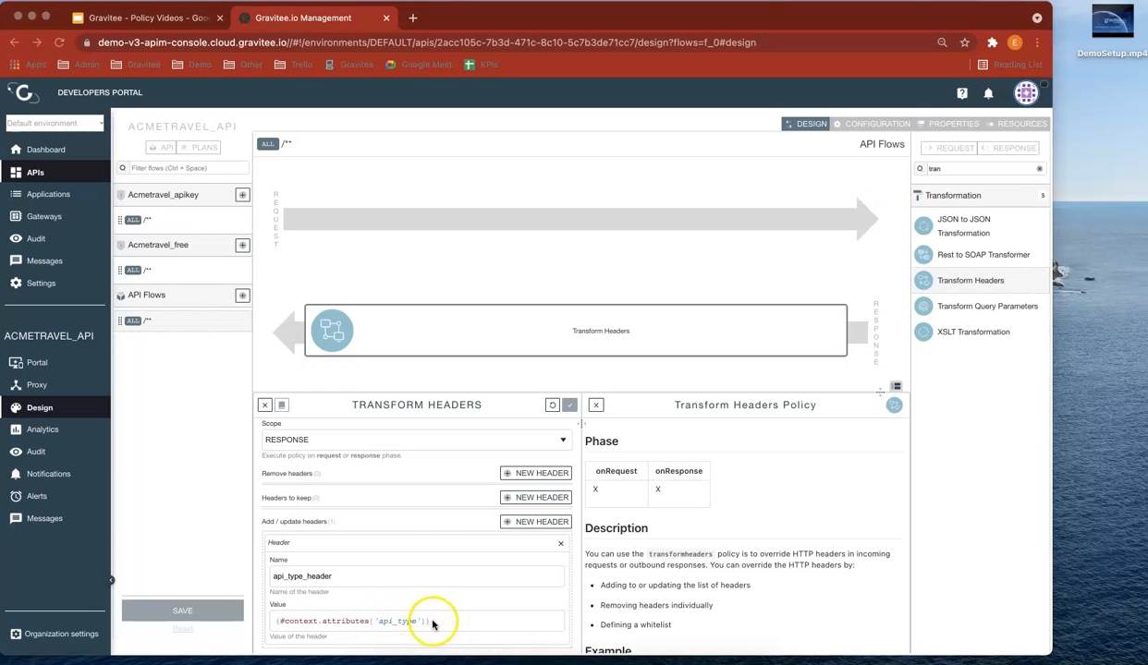